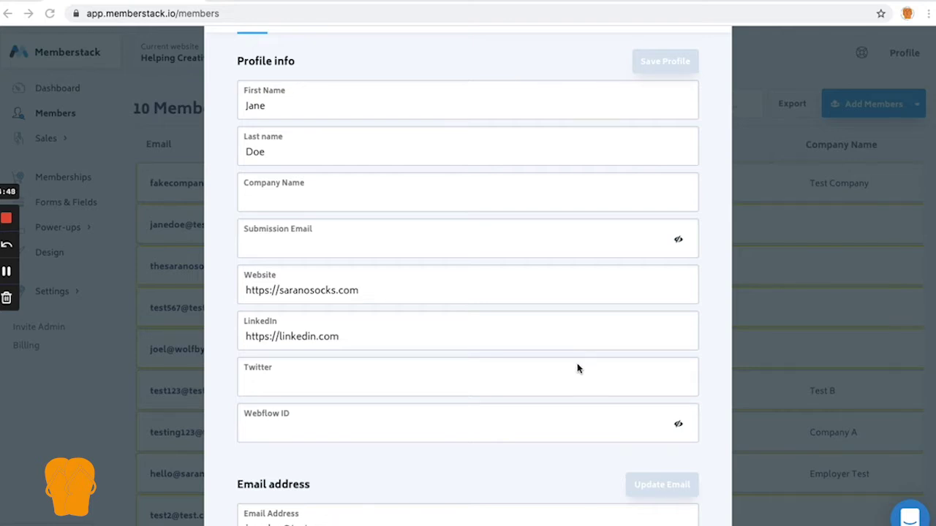
Examine the test member's record in Memberstack, covering the profile info fields, email address and member page ID
scroll(577, 368, down, 3)
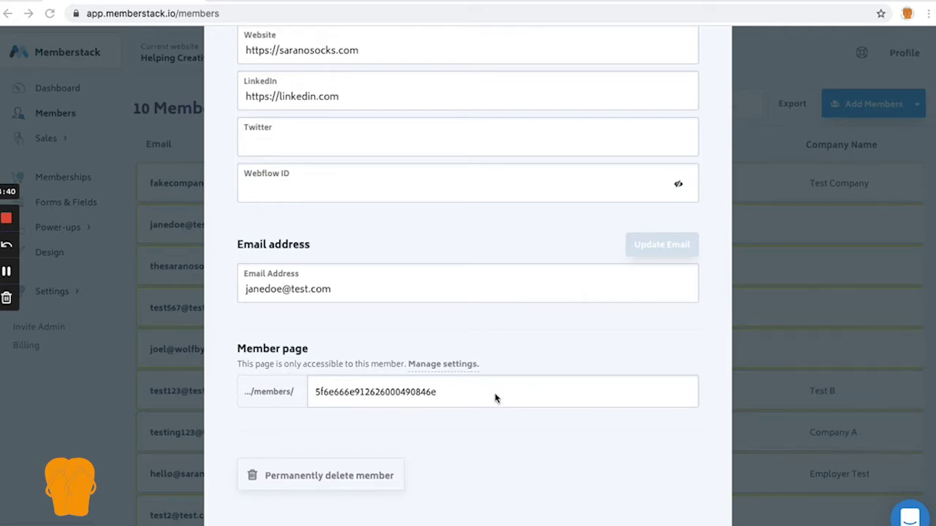
scroll(498, 398, up, 5)
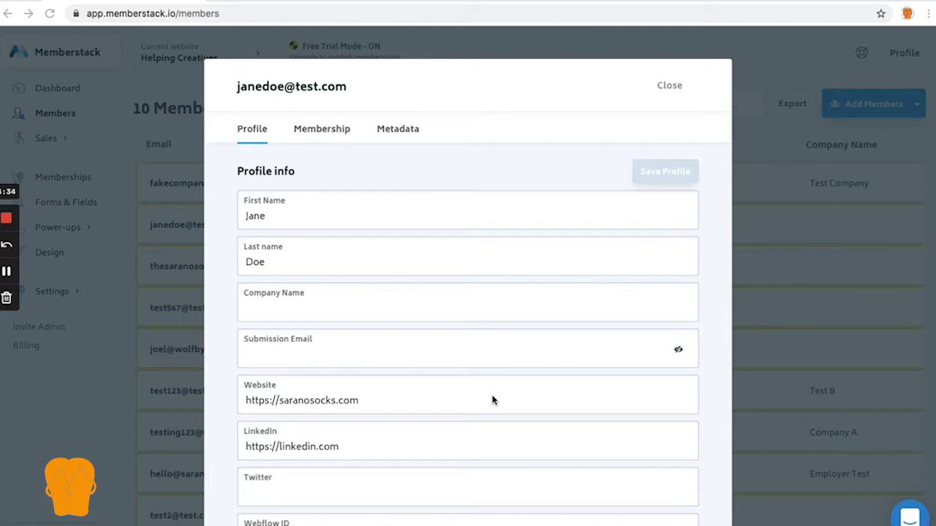
scroll(499, 397, down, 5)
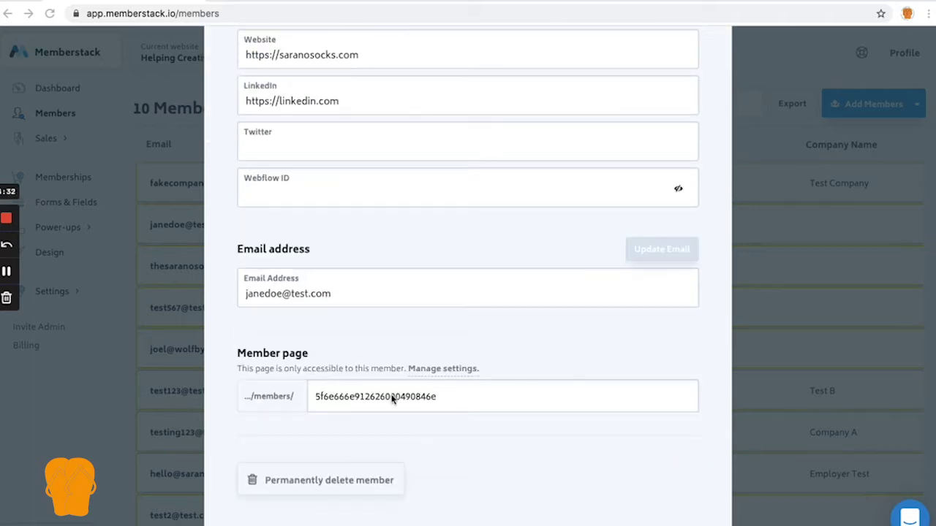
scroll(509, 389, up, 2)
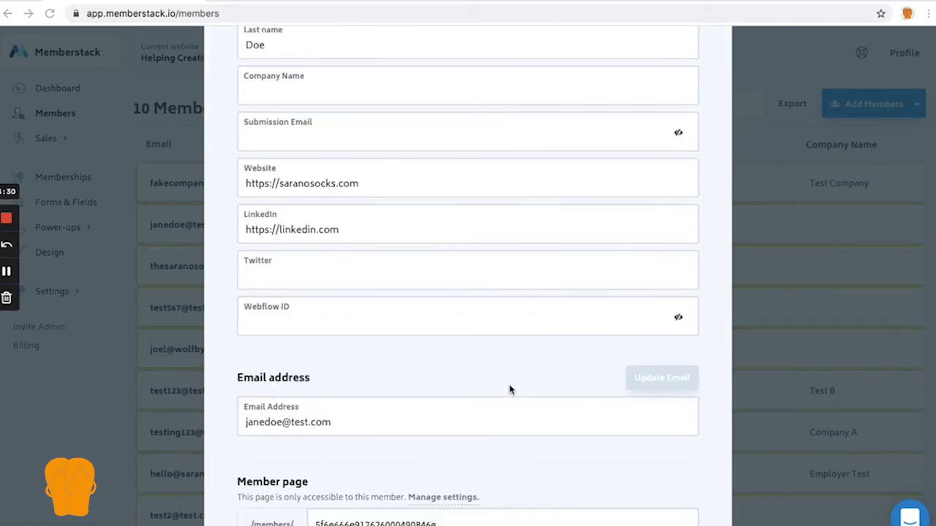
scroll(510, 389, up, 3)
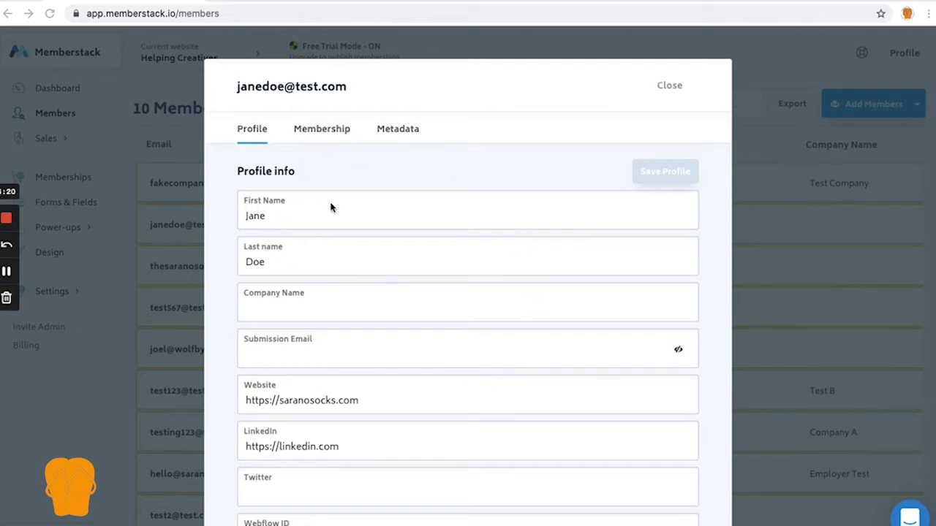
scroll(358, 433, down, 2)
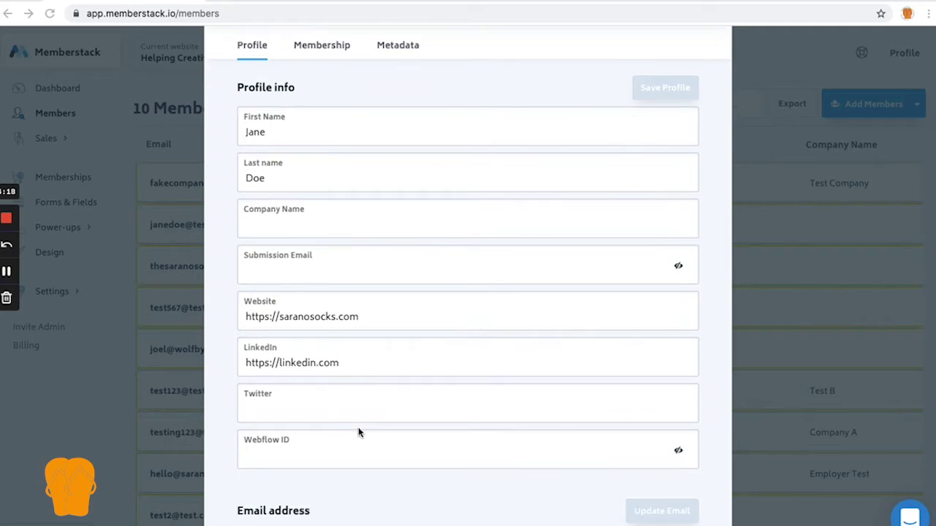
scroll(358, 433, up, 1)
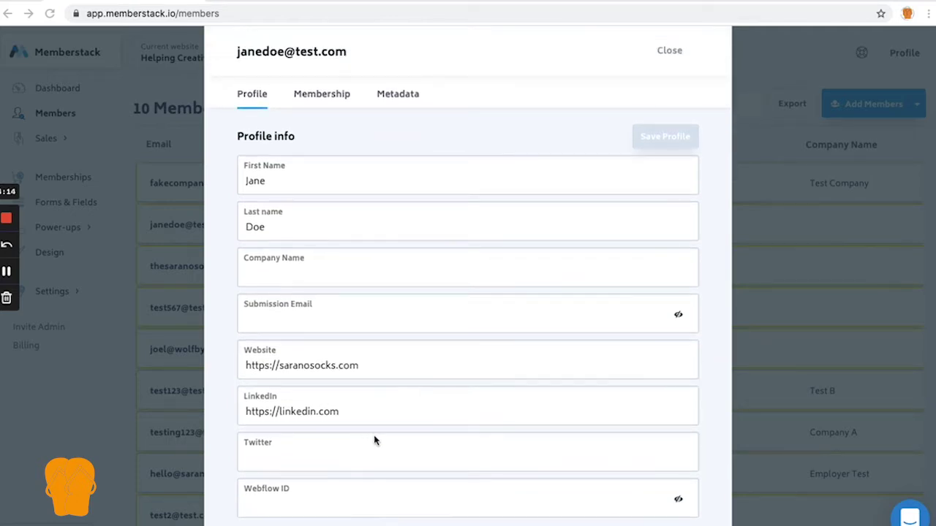
Switch to the Webflow Designer, review the fields in the Members collection settings, and save the collection
click(672, 51)
click(282, 2)
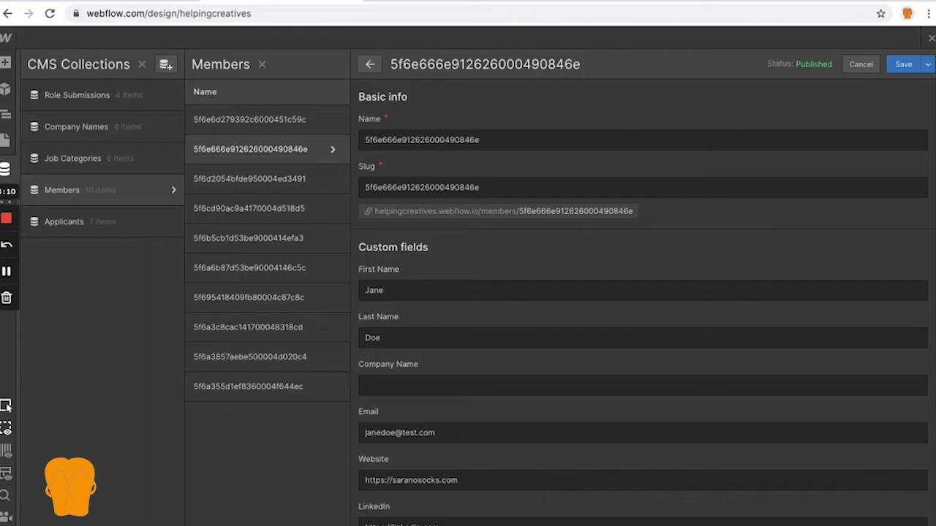
click(172, 192)
scroll(408, 229, down, 3)
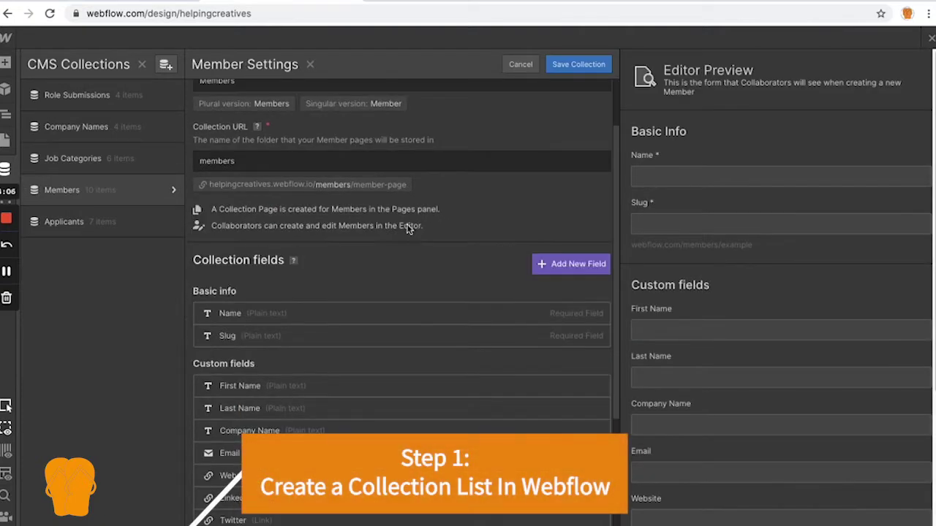
scroll(407, 229, down, 3)
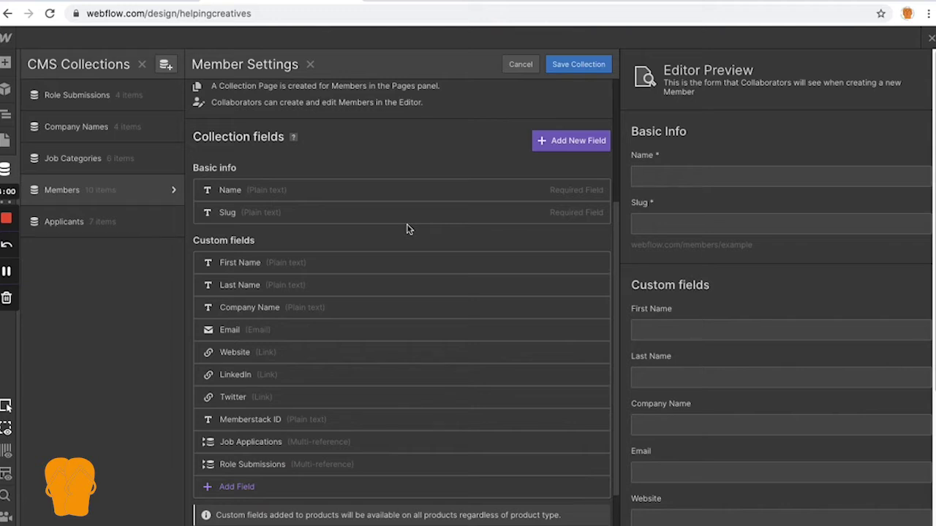
scroll(408, 226, down, 1)
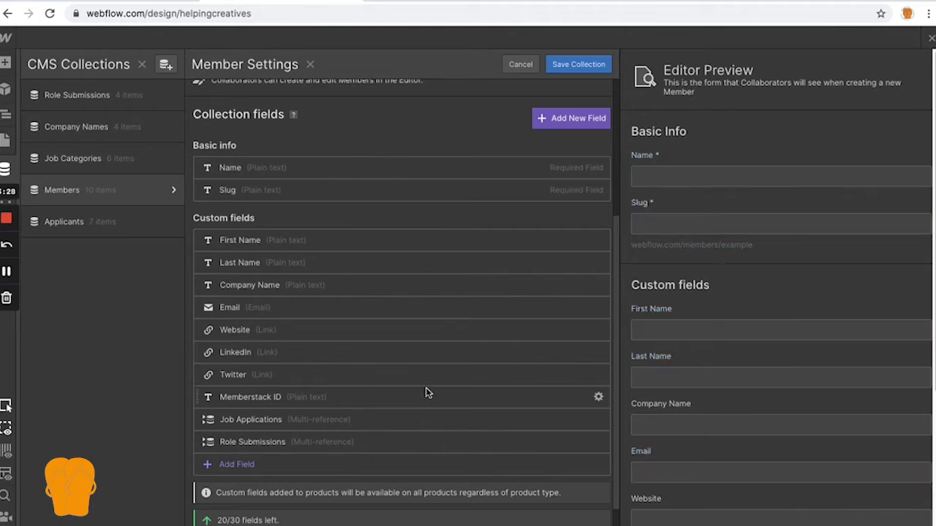
click(570, 66)
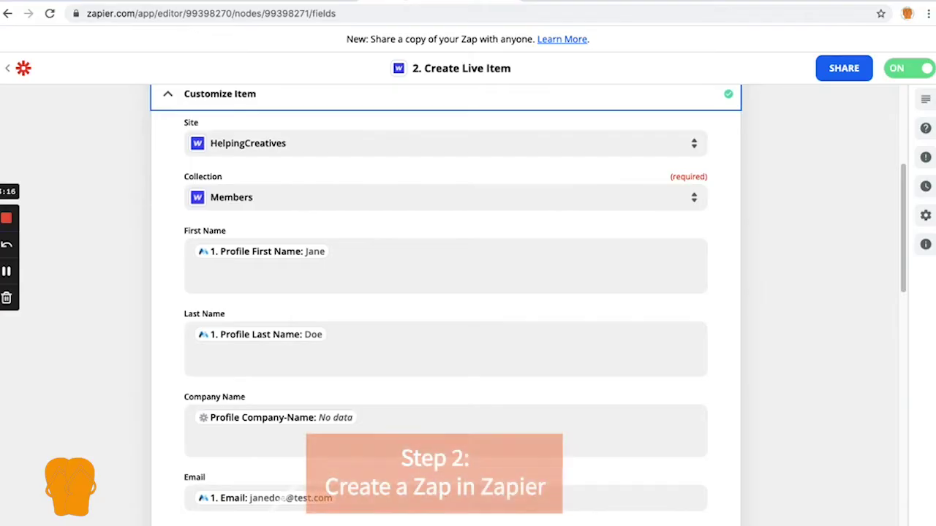
Open the New Member in Memberstack trigger and check its app, event and connected account
scroll(426, 193, up, 4)
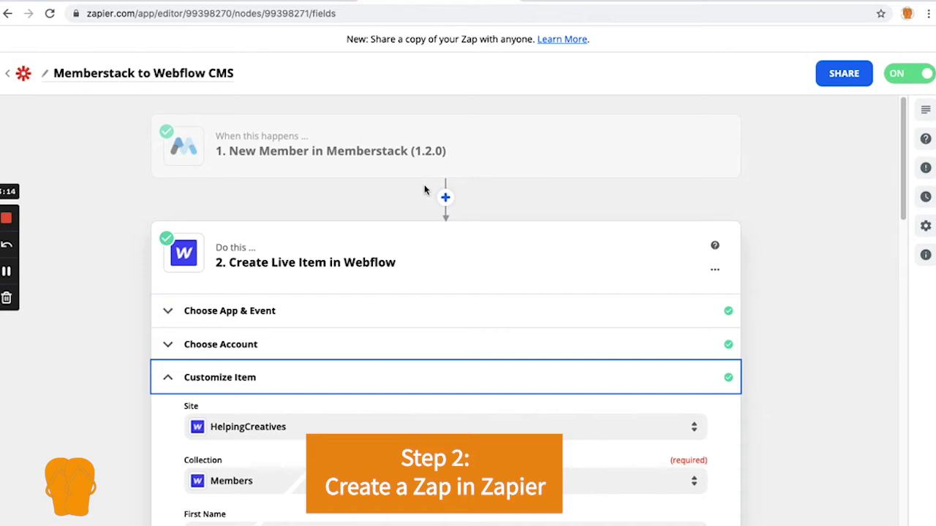
click(324, 150)
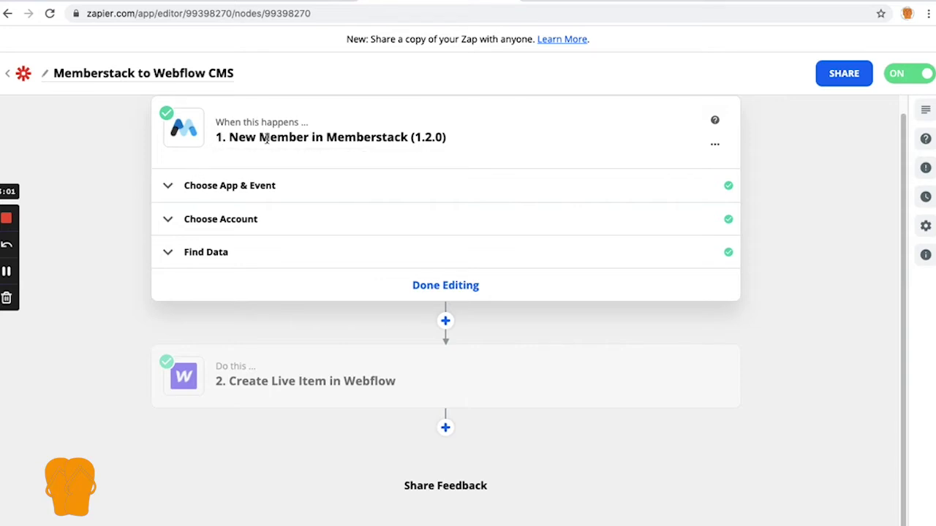
click(225, 188)
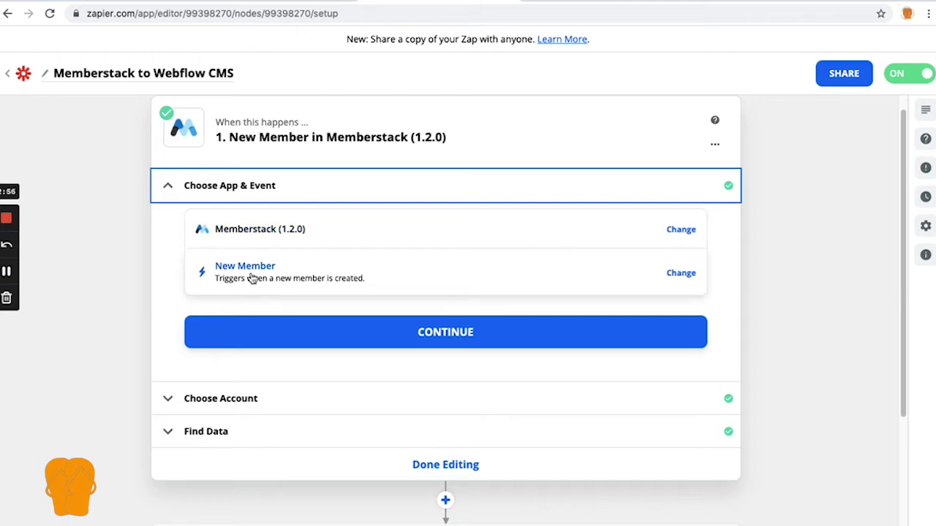
click(302, 334)
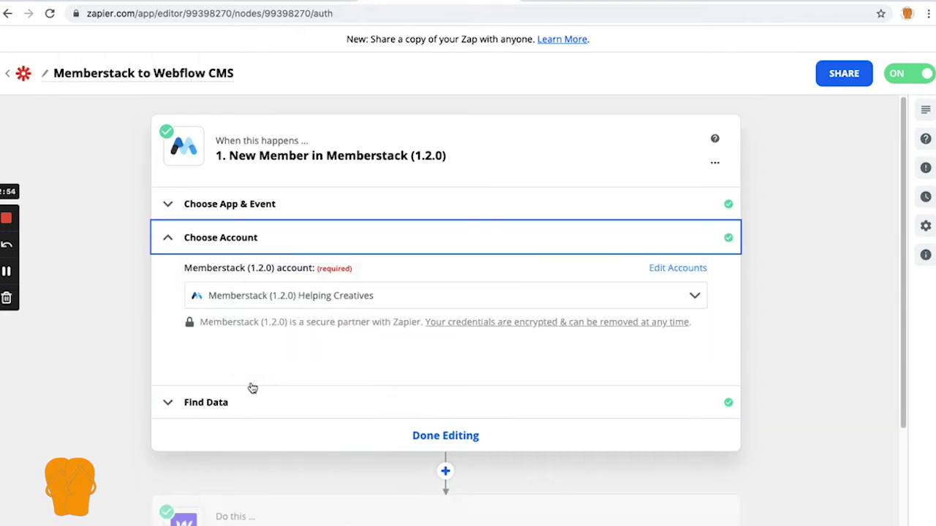
scroll(261, 301, down, 2)
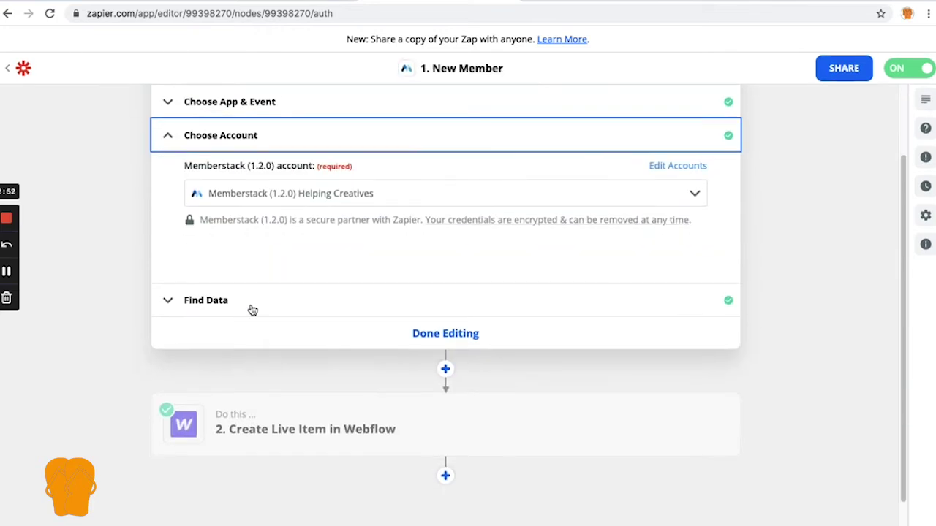
Review the sample member data found for the Memberstack trigger and finish editing the trigger
click(251, 310)
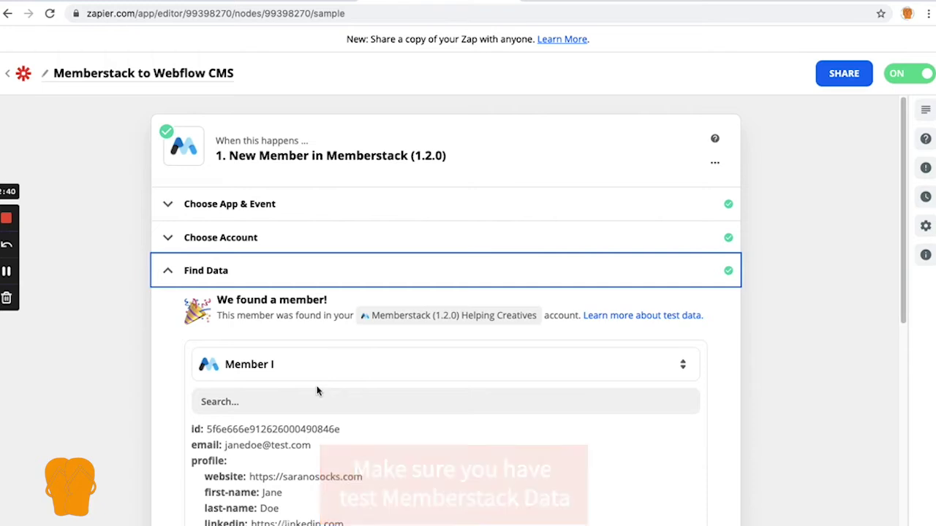
scroll(405, 416, down, 1)
scroll(405, 416, down, 1)
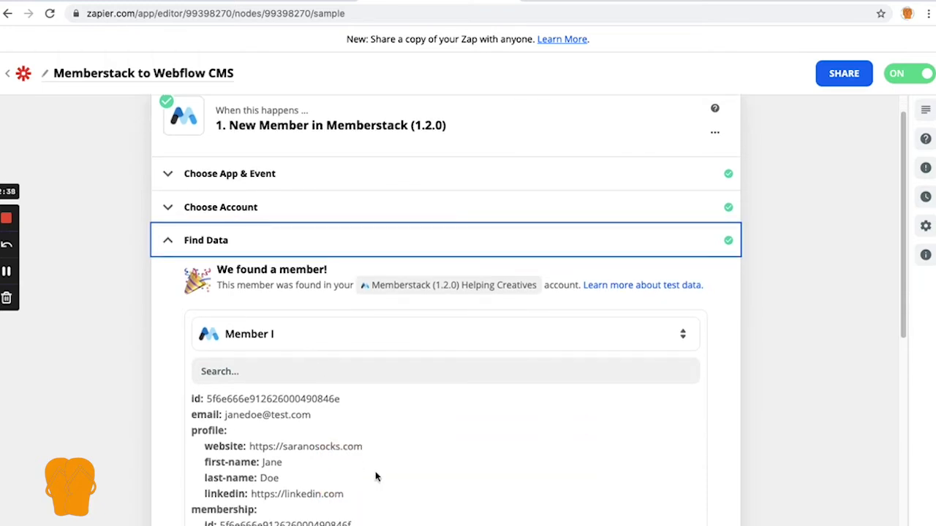
scroll(403, 443, down, 1)
scroll(403, 443, down, 3)
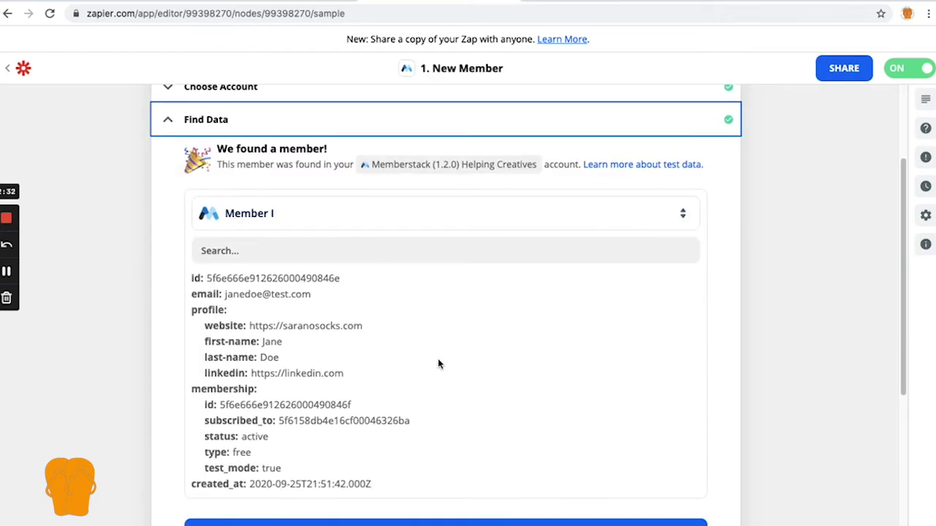
scroll(439, 363, down, 3)
click(430, 425)
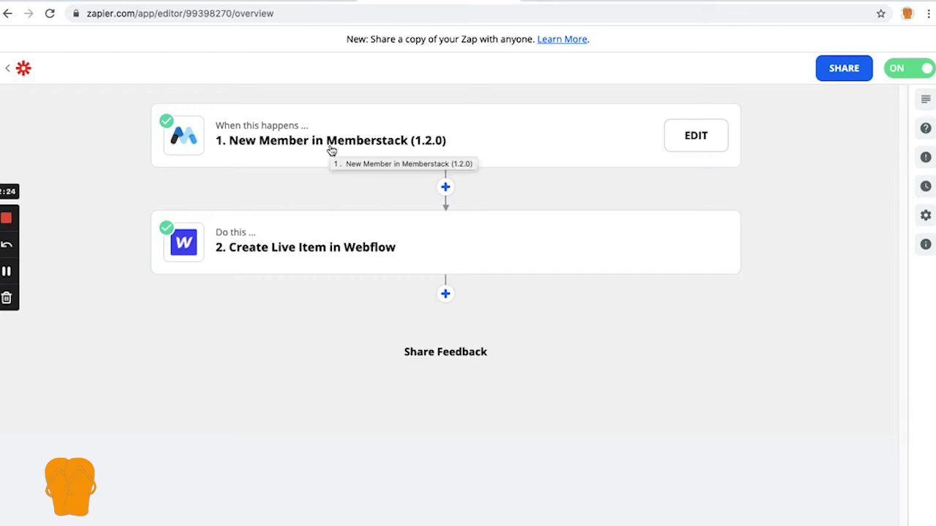
Open the Create Live Item in Webflow action and check its app, event and connected account
click(333, 264)
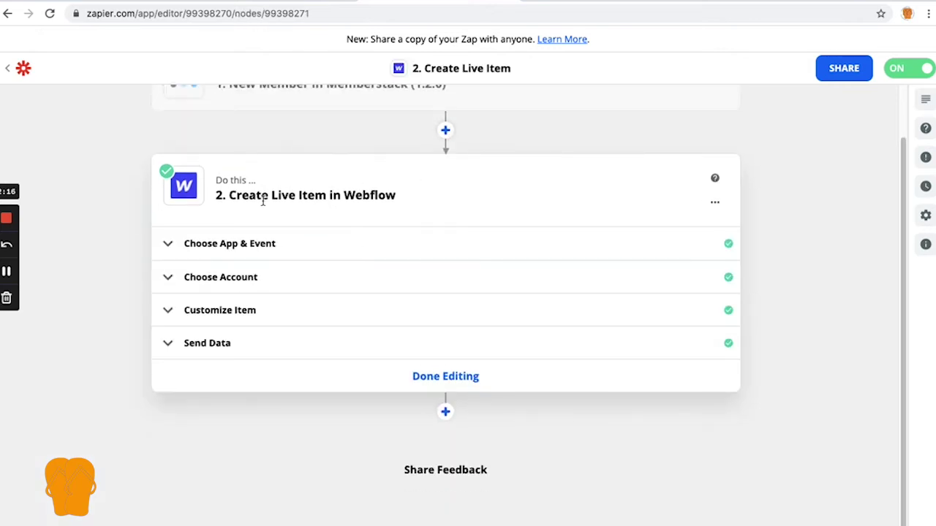
click(230, 249)
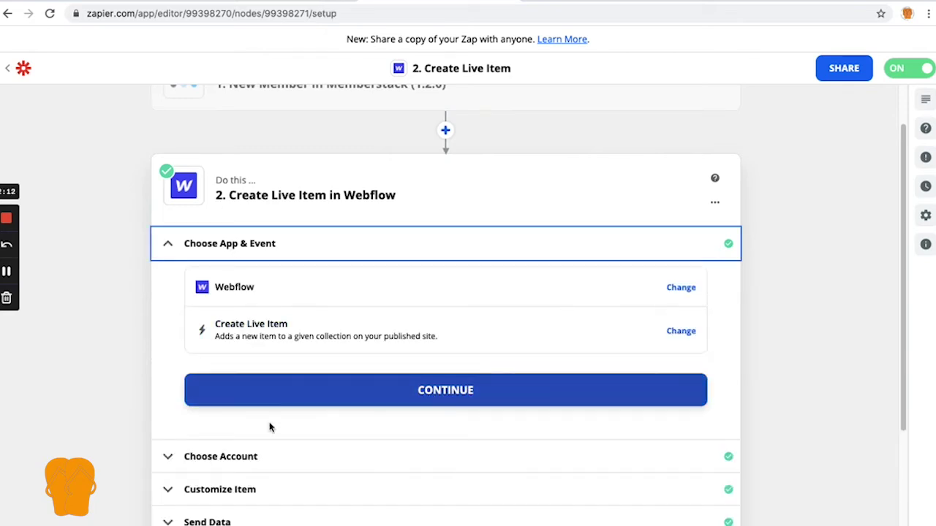
click(293, 402)
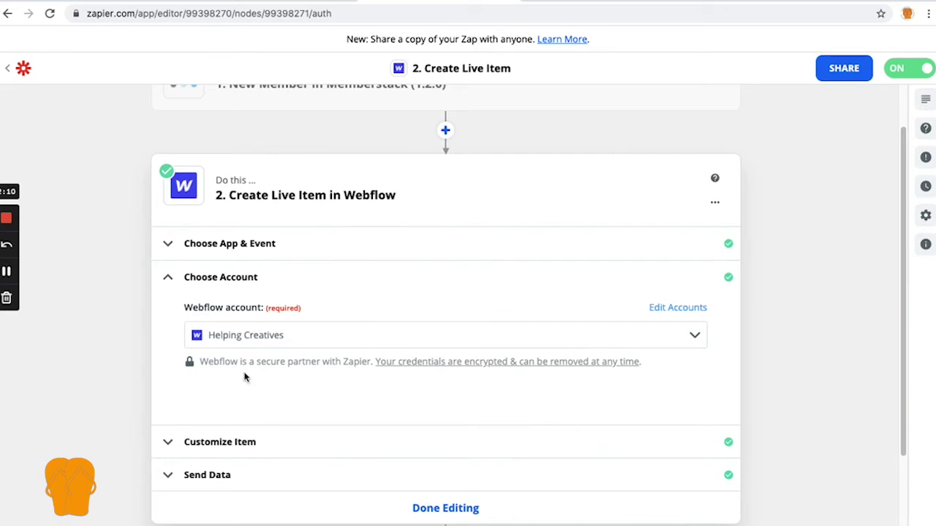
Examine the Webflow item customization: the site, the collection, and the Memberstack data mapped to each profile field
click(230, 442)
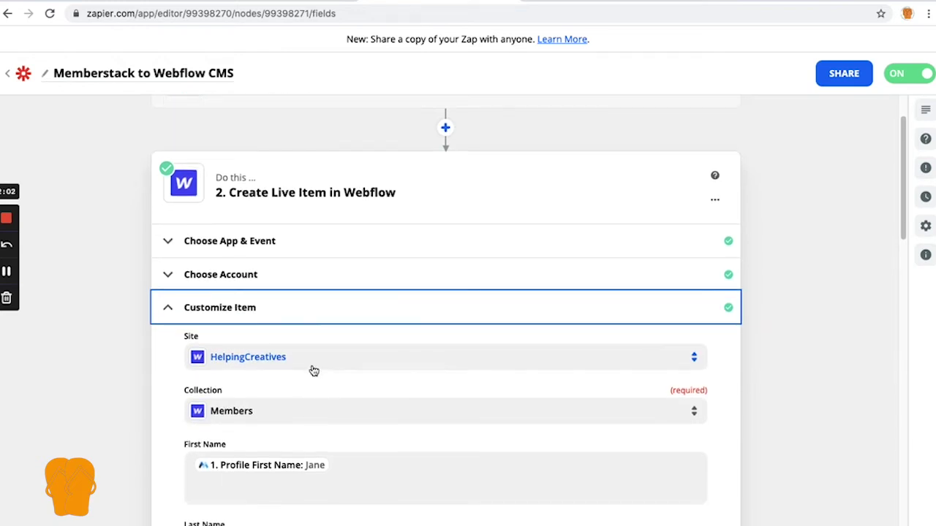
scroll(314, 371, down, 1)
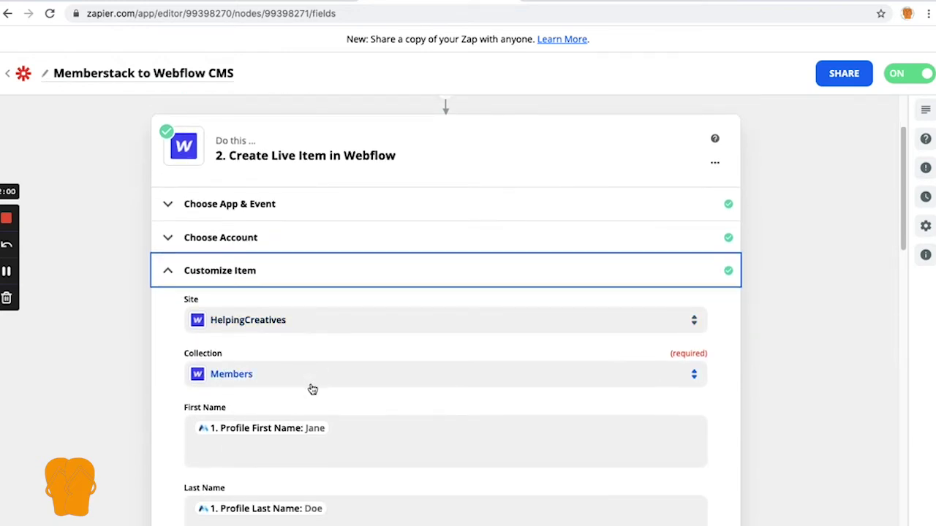
scroll(312, 389, down, 1)
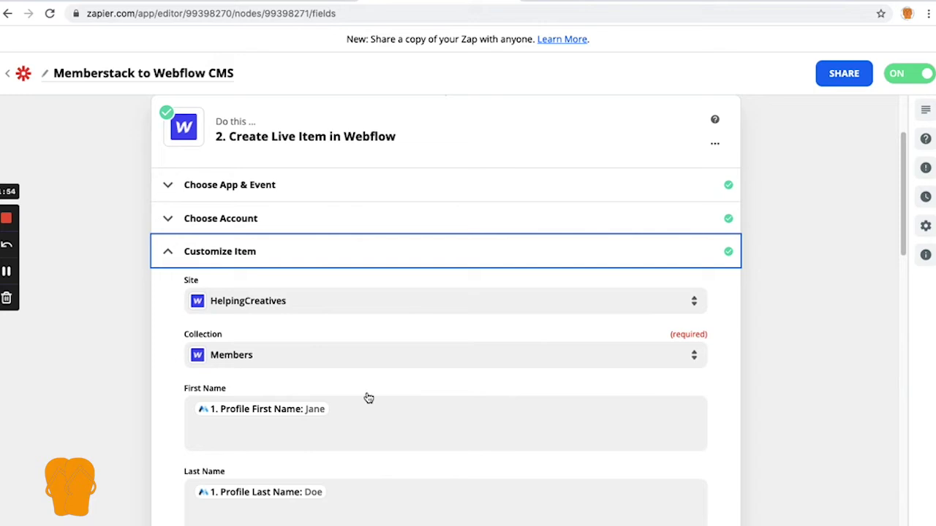
scroll(310, 357, down, 2)
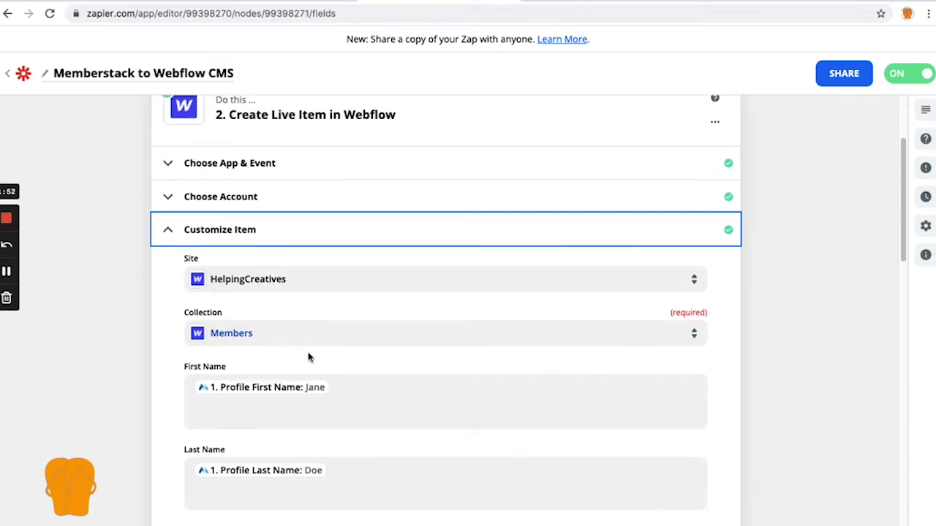
scroll(359, 359, down, 2)
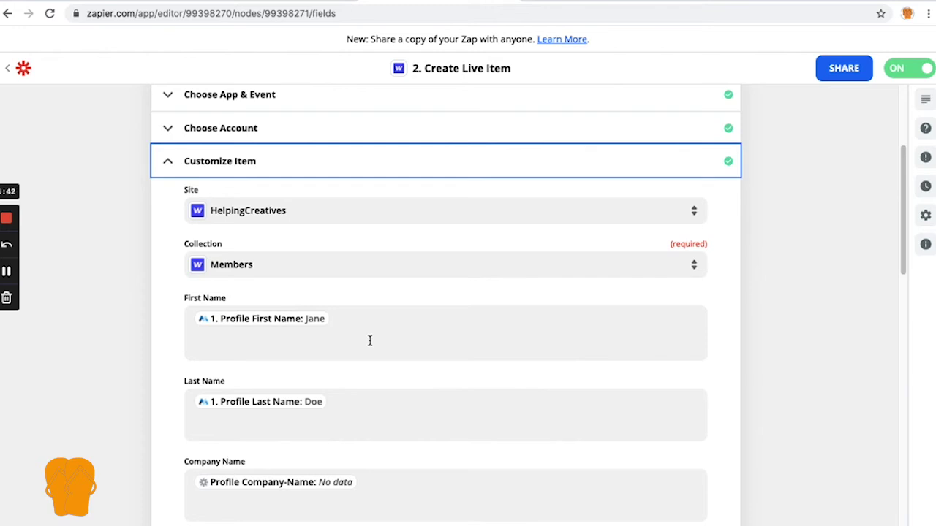
scroll(369, 340, down, 4)
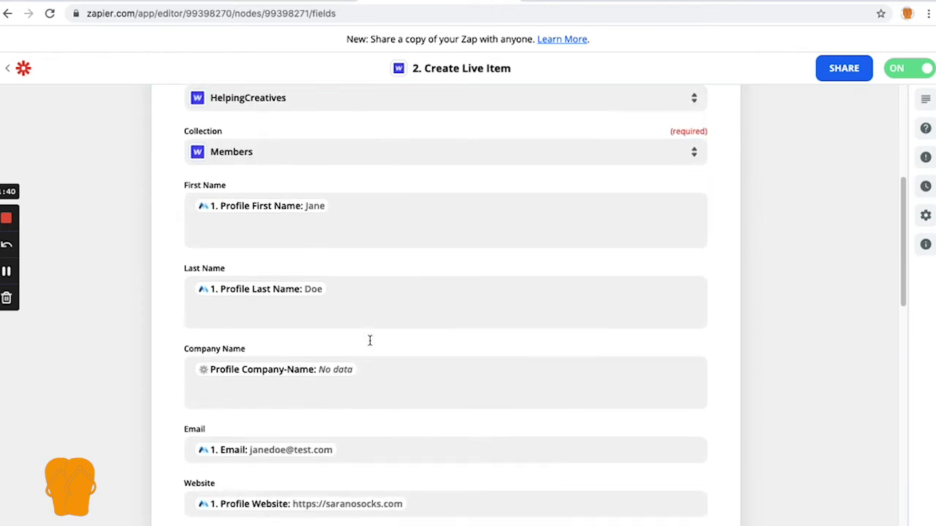
scroll(369, 341, down, 1)
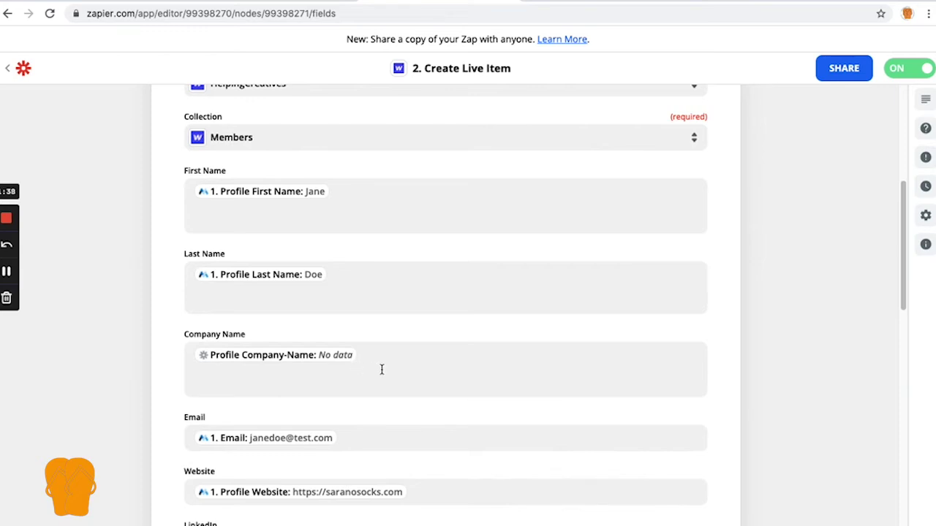
scroll(381, 369, down, 1)
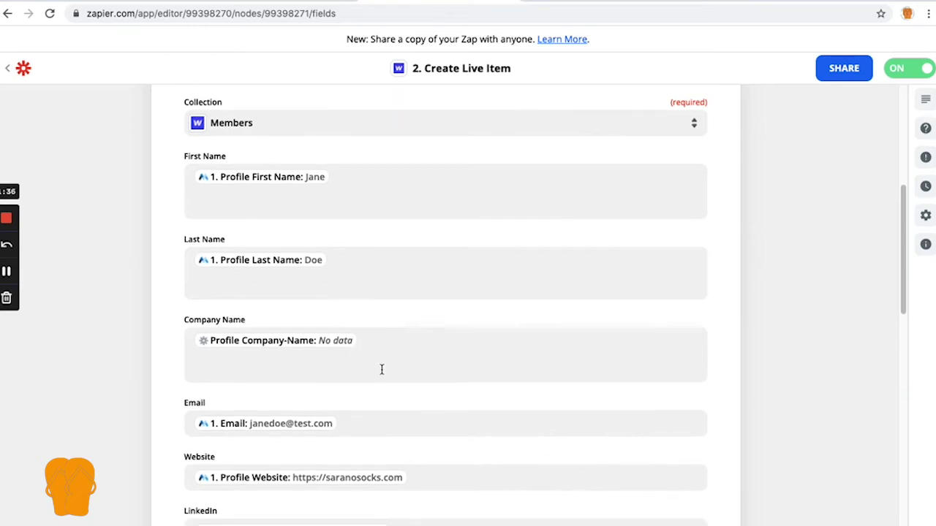
scroll(381, 370, down, 3)
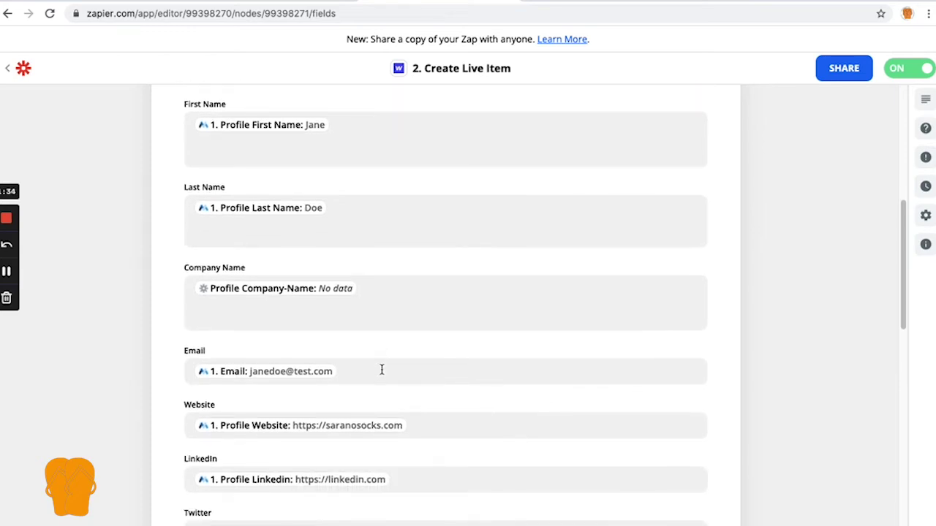
Browse all the Memberstack data options that can be mapped to the Last Name field
click(346, 219)
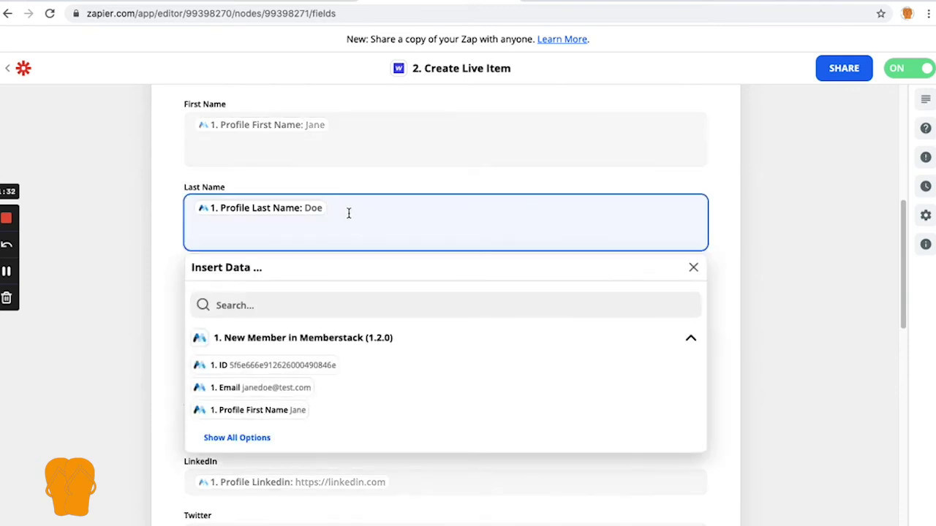
click(246, 438)
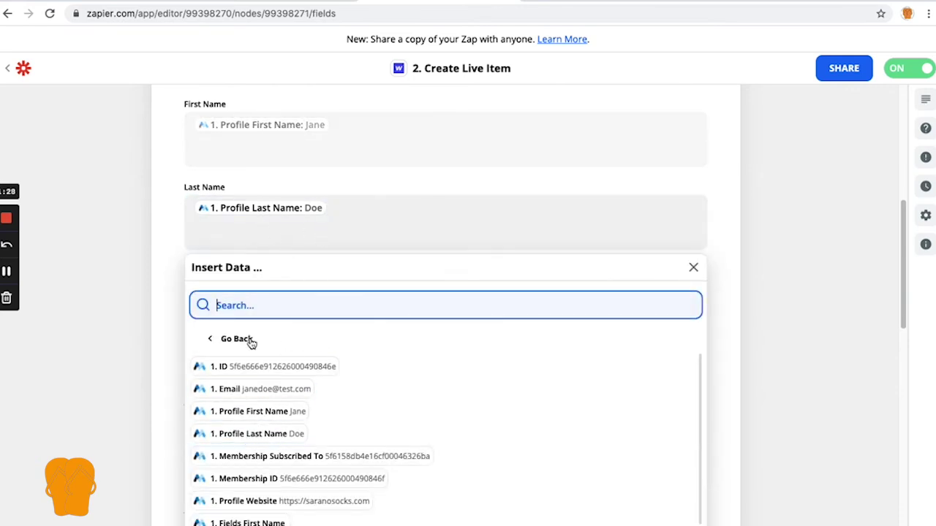
click(175, 357)
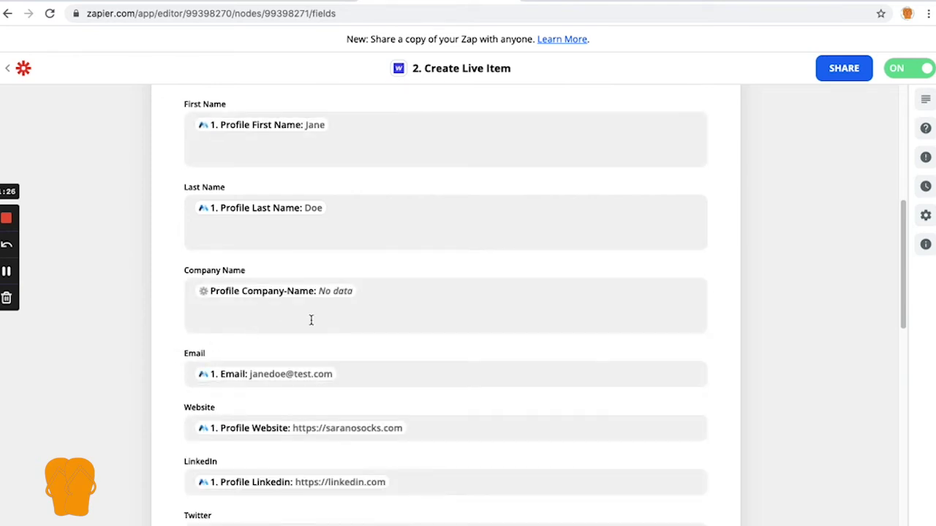
Check the Memberstack data options available for the Memberstack ID field
scroll(422, 322, down, 3)
scroll(422, 325, down, 1)
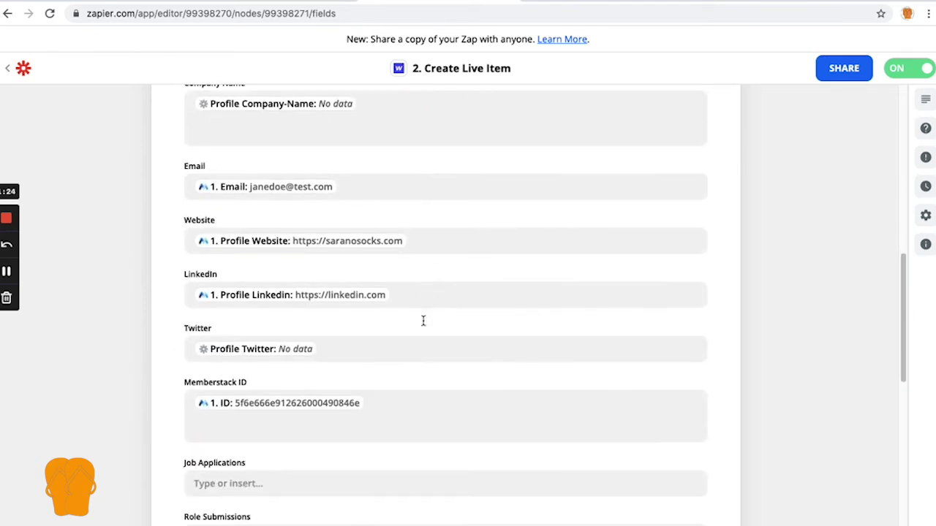
click(383, 409)
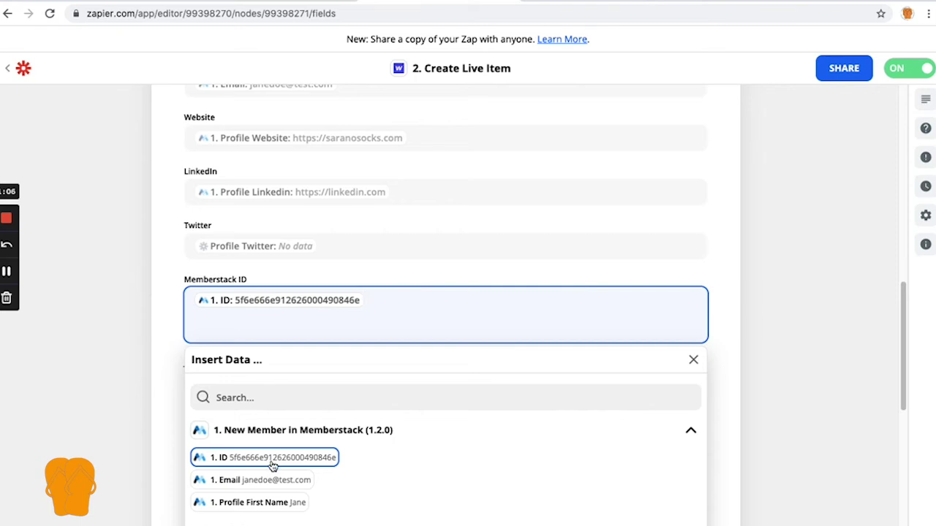
click(163, 434)
Examine the data mapped to the Name and Slug fields, including the Name field's insert options, and the Archived and Draft settings
scroll(278, 374, down, 2)
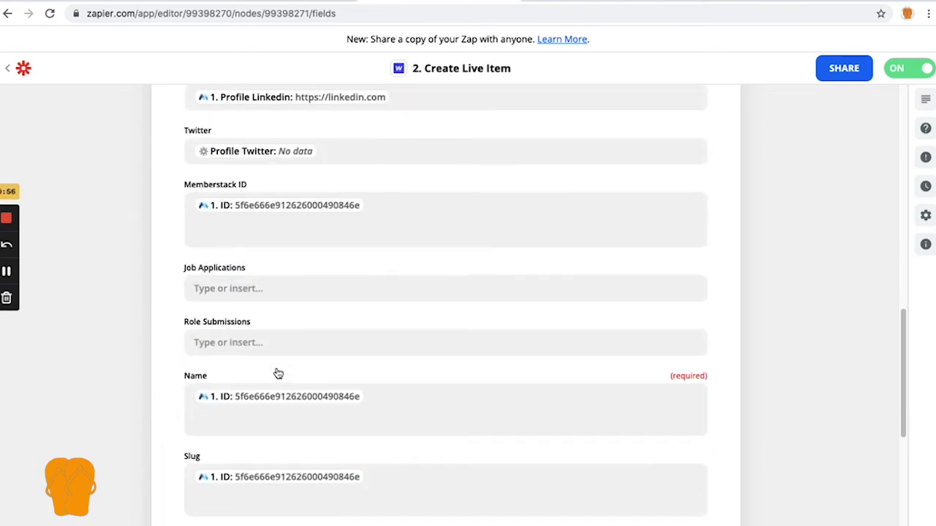
scroll(278, 374, down, 2)
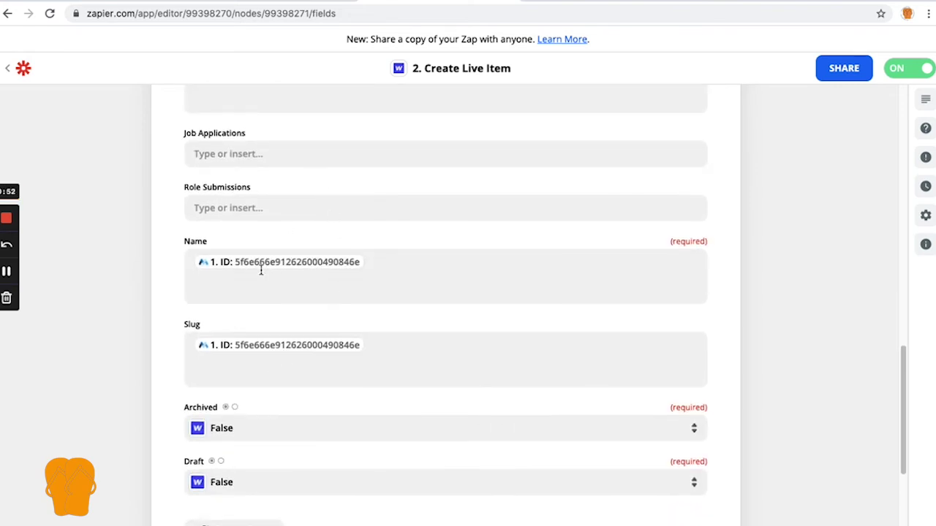
click(420, 289)
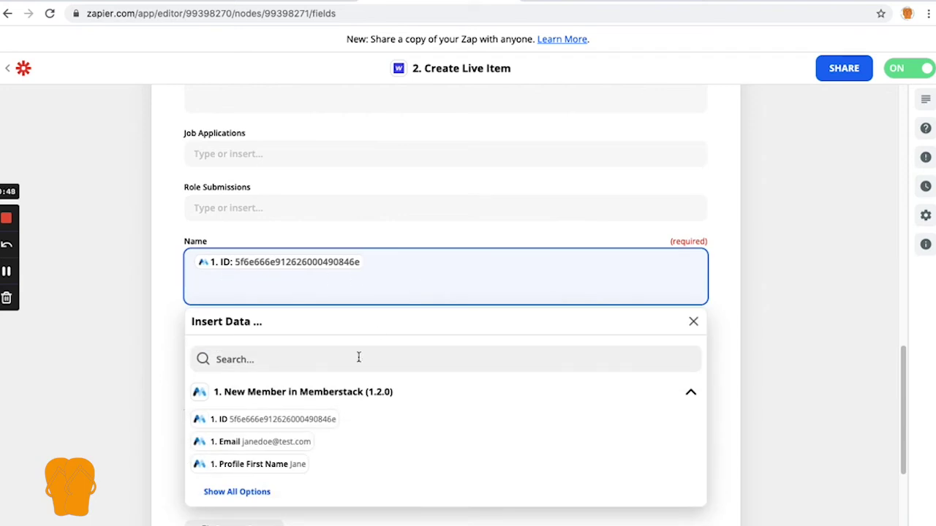
click(177, 334)
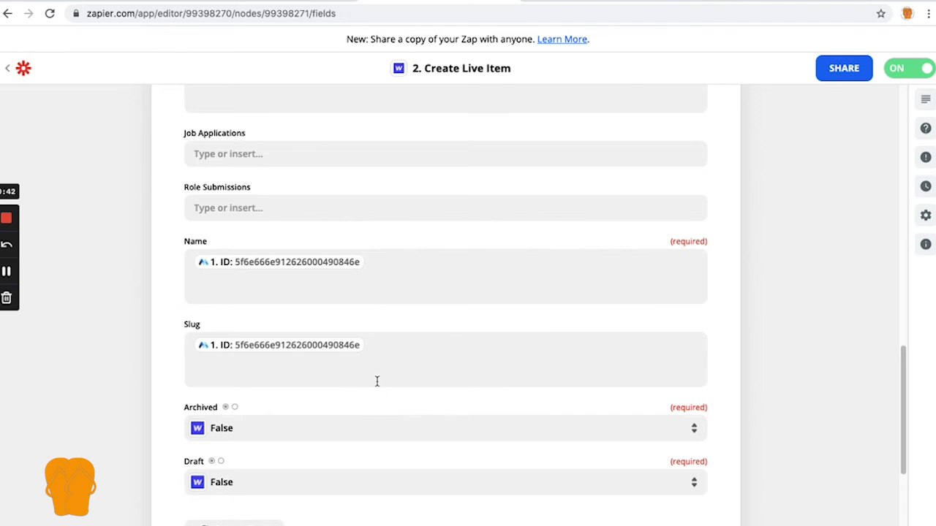
scroll(376, 380, down, 3)
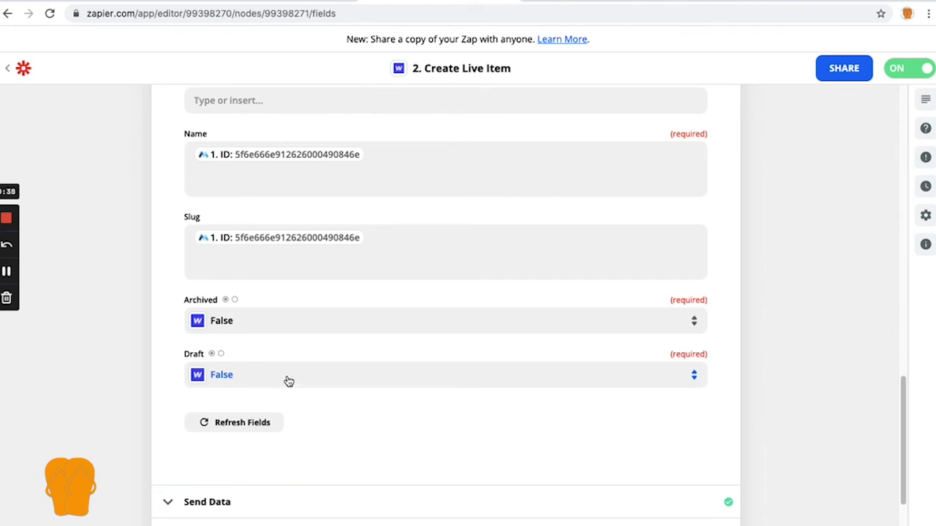
scroll(293, 381, down, 1)
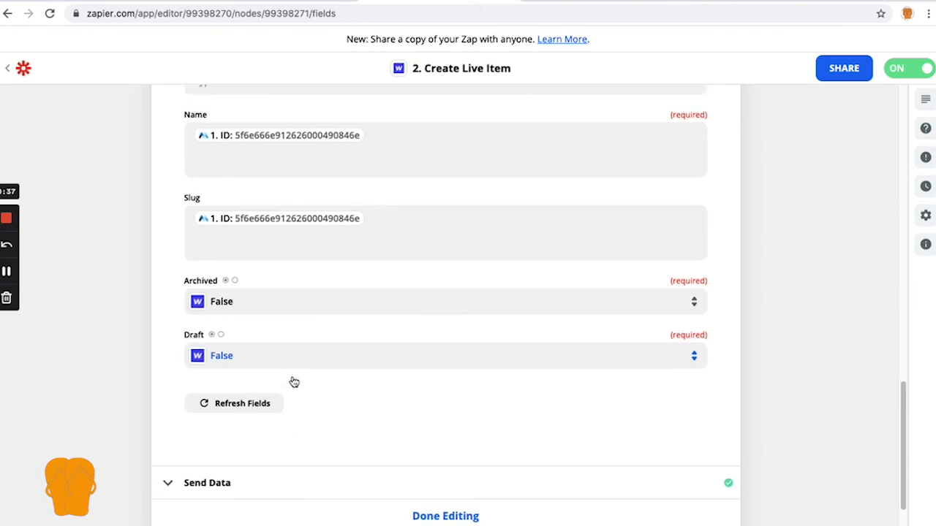
Review the Send Data test result for the Webflow item and finish editing the Create Live Item action
click(211, 483)
scroll(354, 418, down, 3)
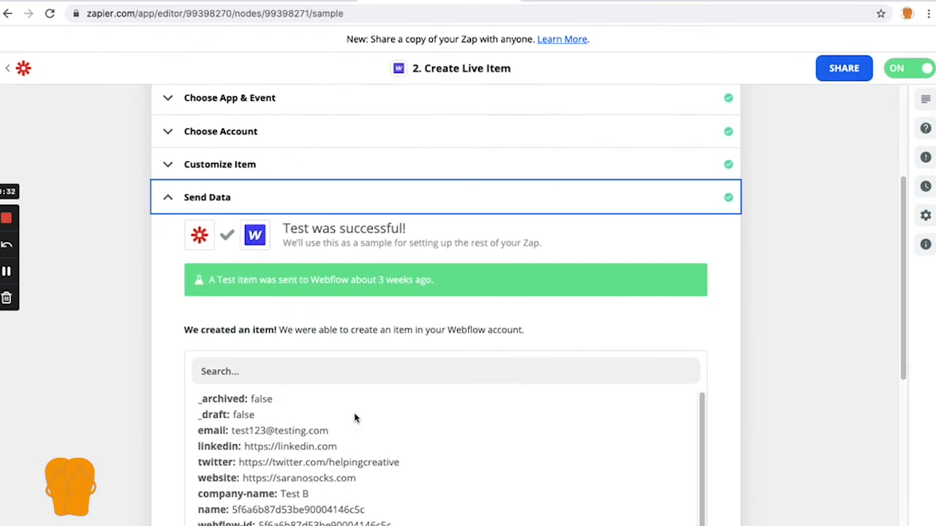
scroll(365, 357, down, 2)
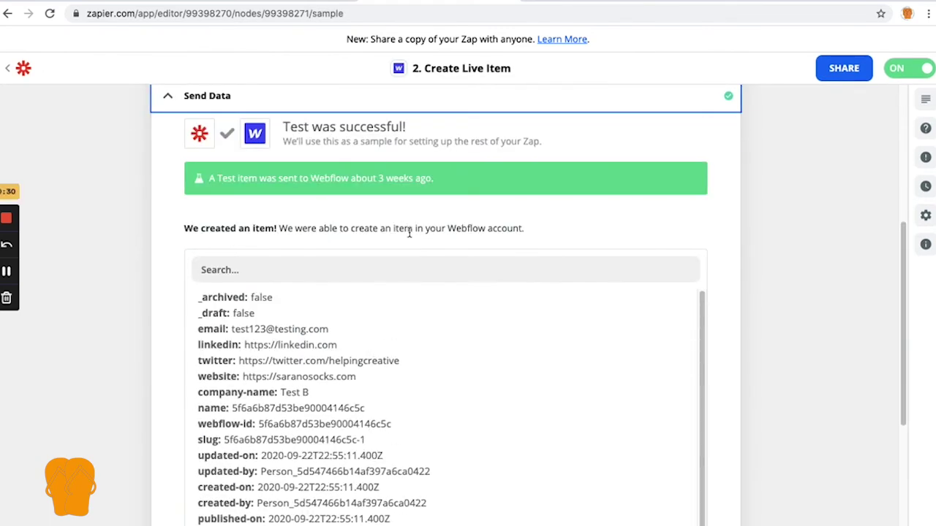
scroll(407, 232, down, 1)
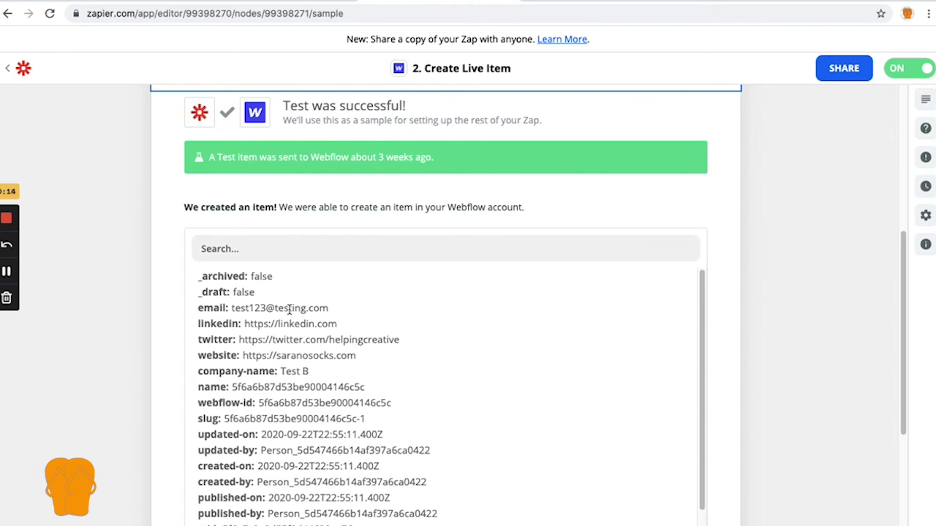
scroll(290, 309, down, 5)
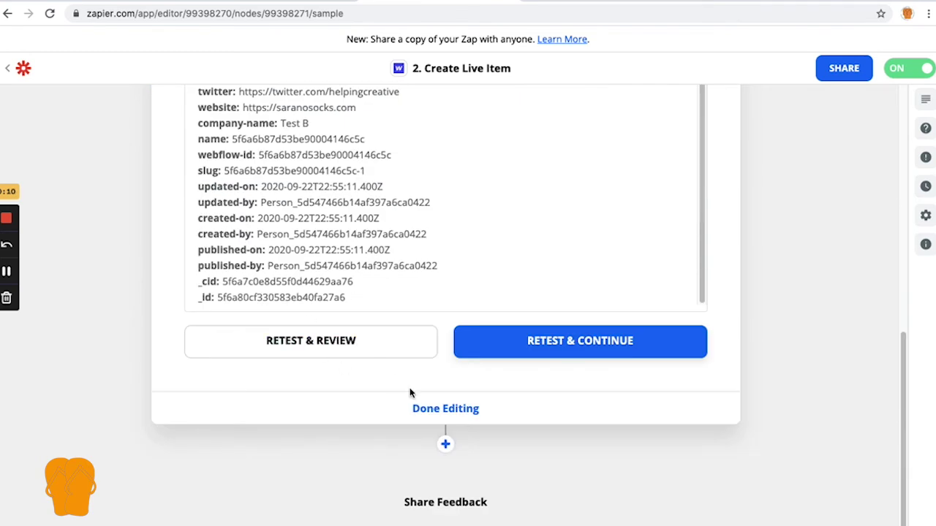
click(422, 411)
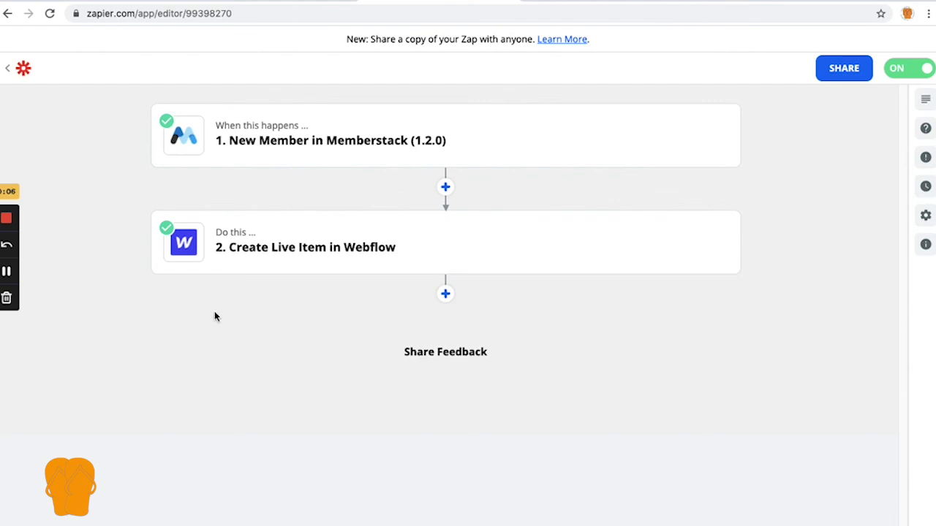
click(5, 217)
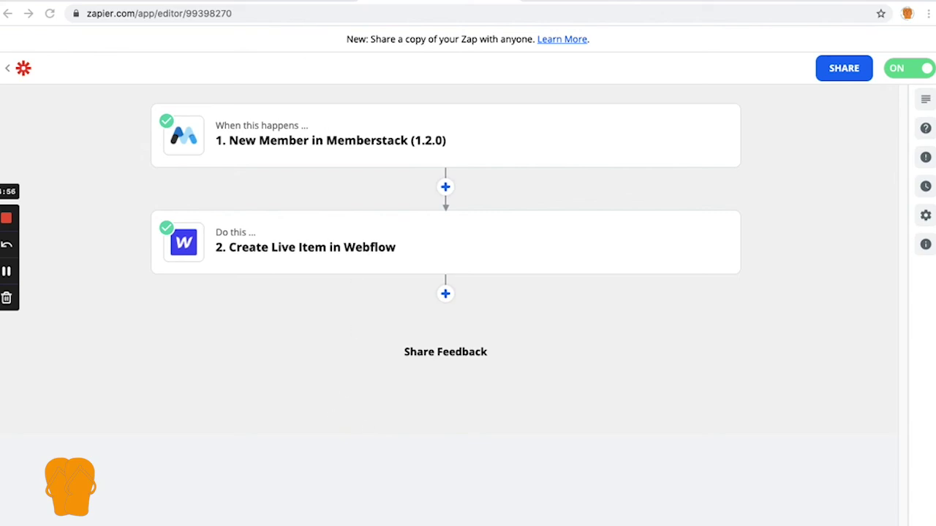
Switch to Webflow, open the second listed item in the Members collection, and check its name, slug, profile fields and Memberstack ID
click(281, 1)
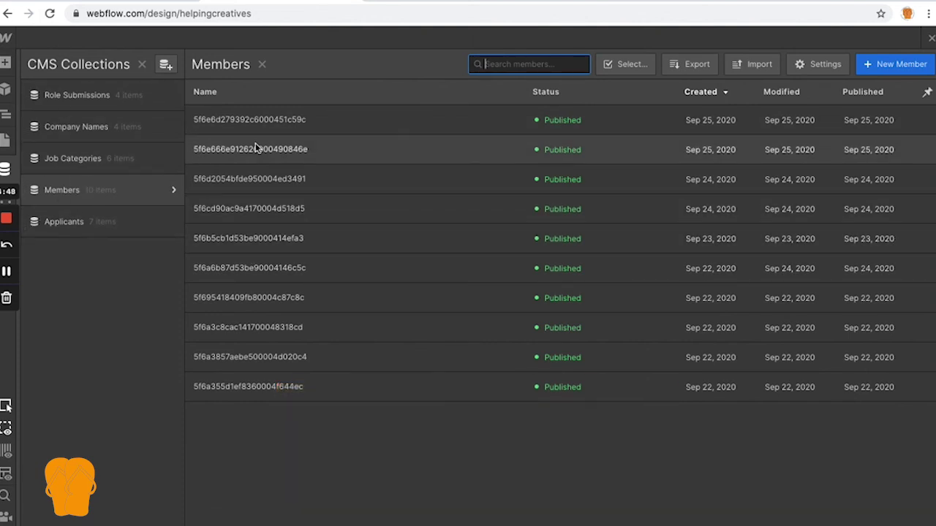
click(254, 148)
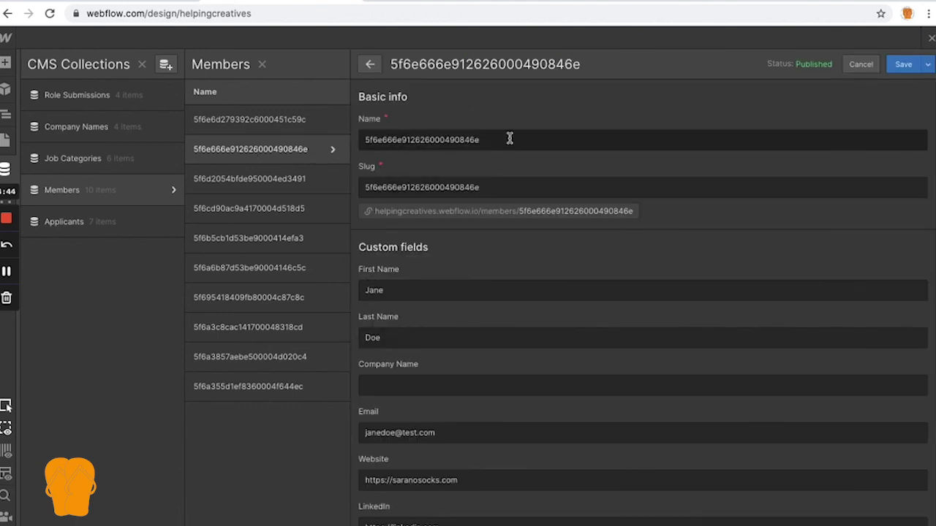
drag(509, 139, 359, 140)
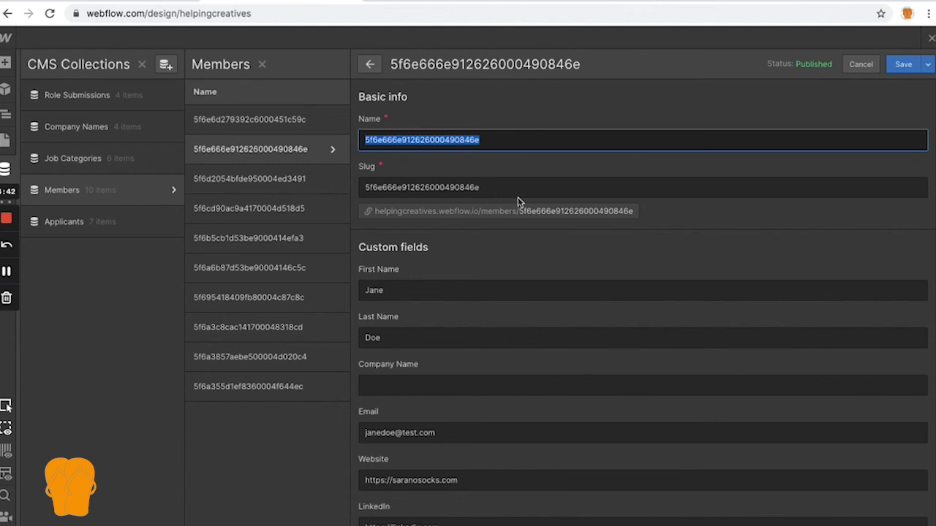
scroll(527, 342, down, 2)
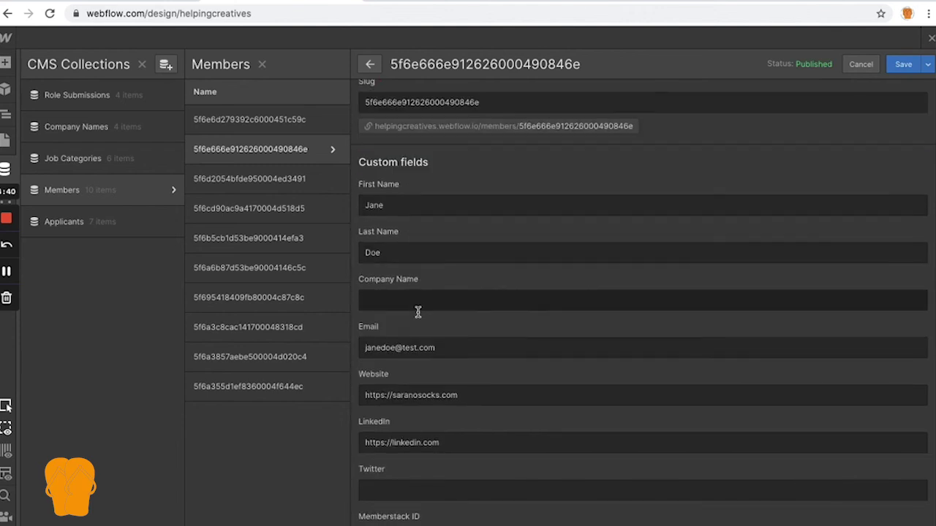
scroll(495, 322, down, 2)
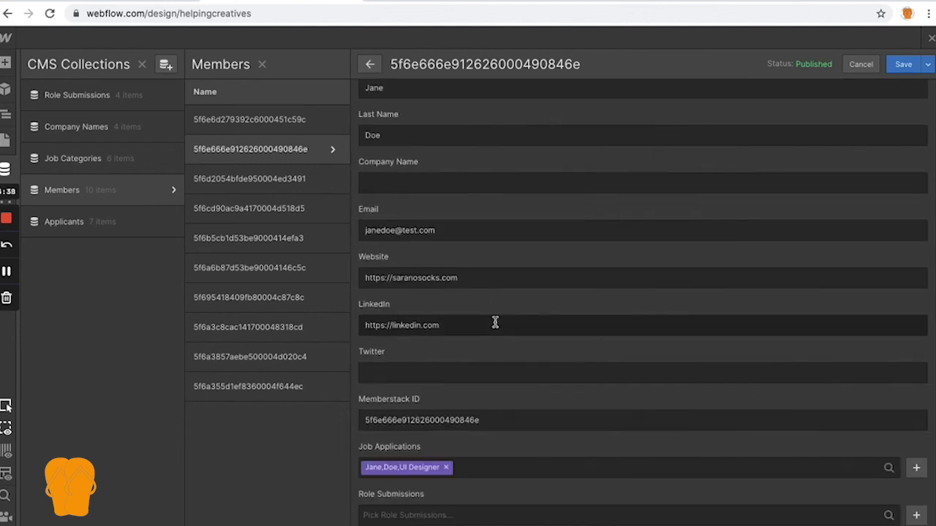
scroll(495, 323, down, 3)
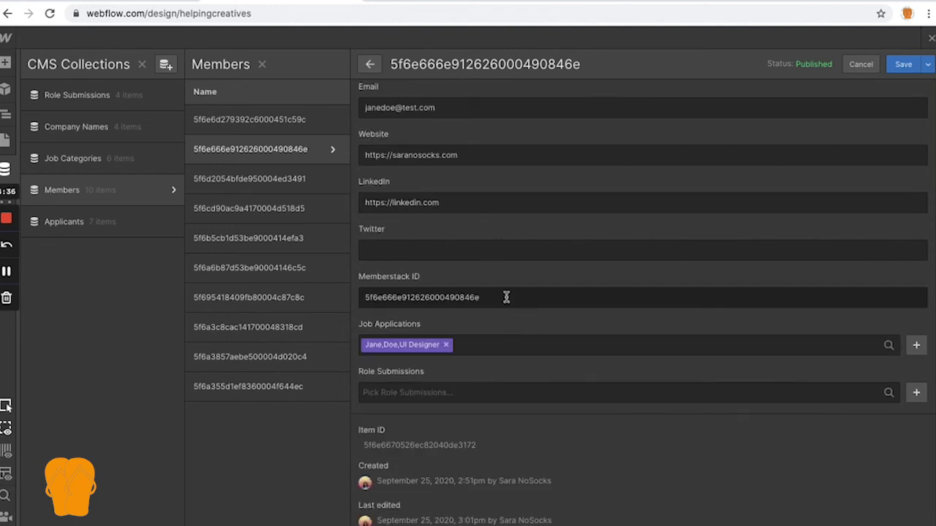
click(506, 296)
scroll(544, 305, up, 6)
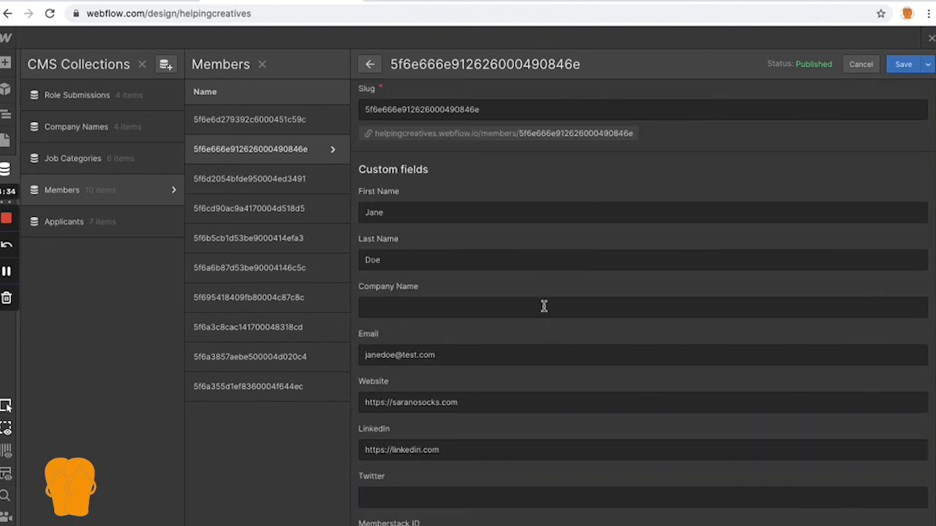
scroll(543, 305, up, 2)
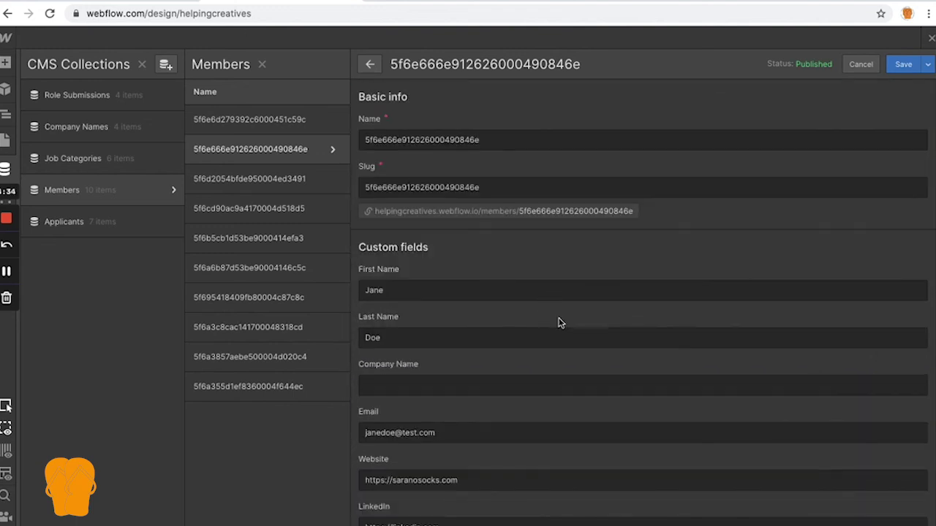
Save the open member item and close the Members collection and the CMS Collections list
click(899, 66)
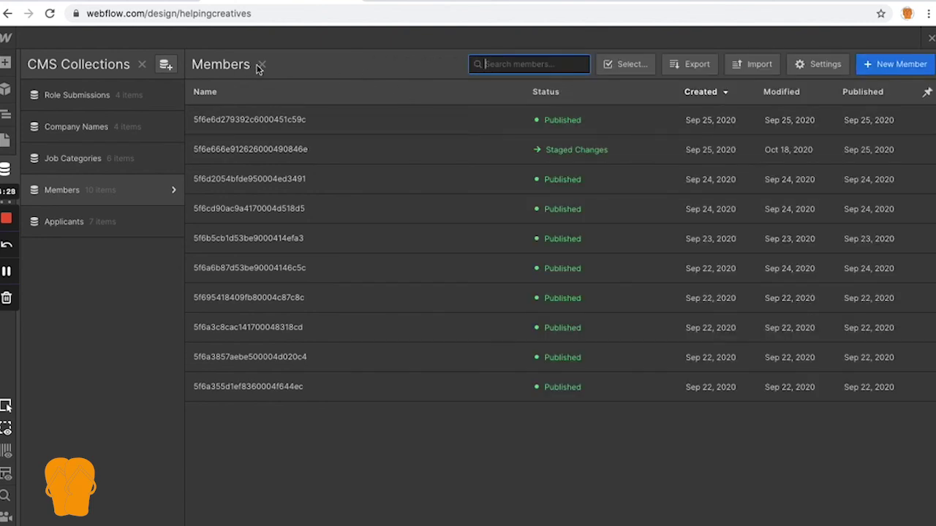
click(261, 65)
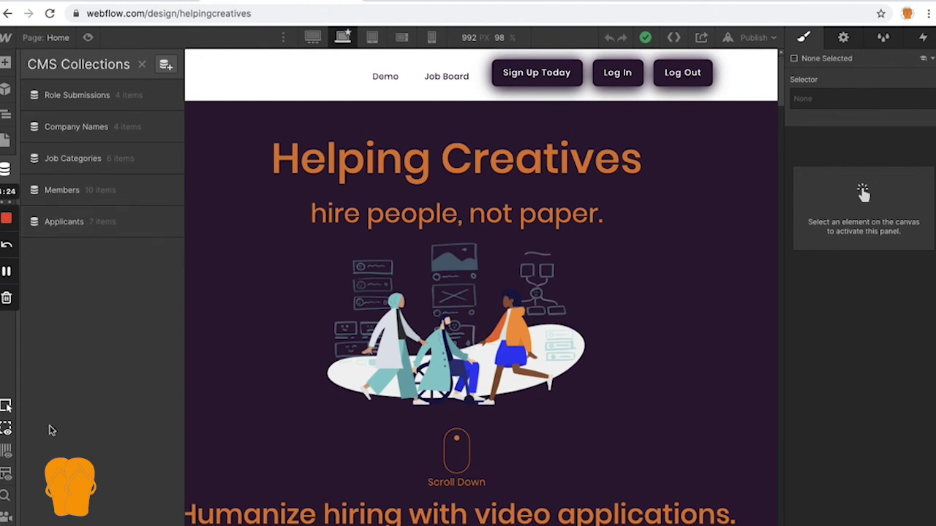
click(142, 65)
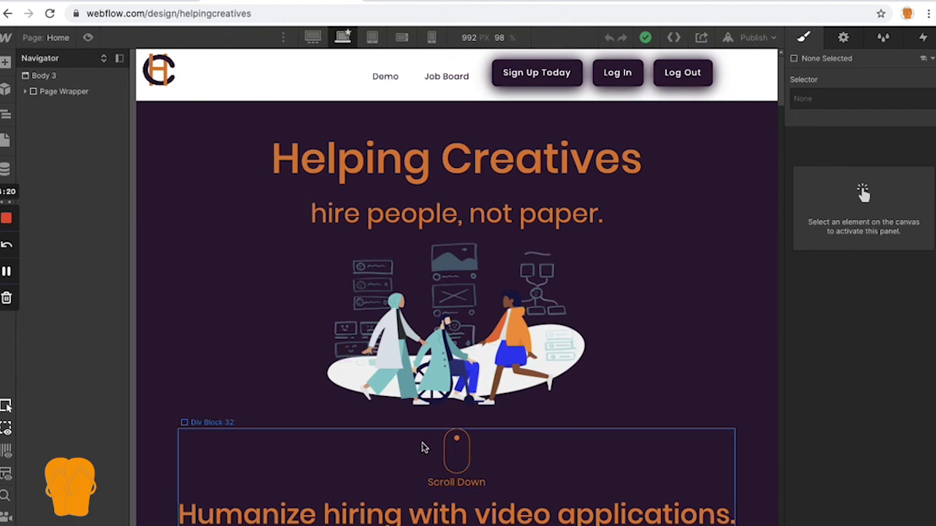
Look at the members list in Memberstack and return to the Webflow site design
click(99, 1)
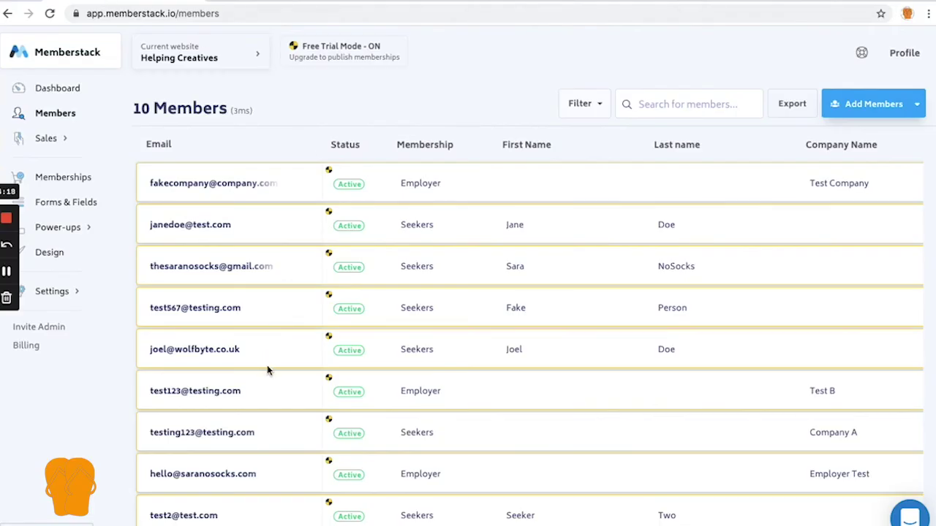
click(256, 1)
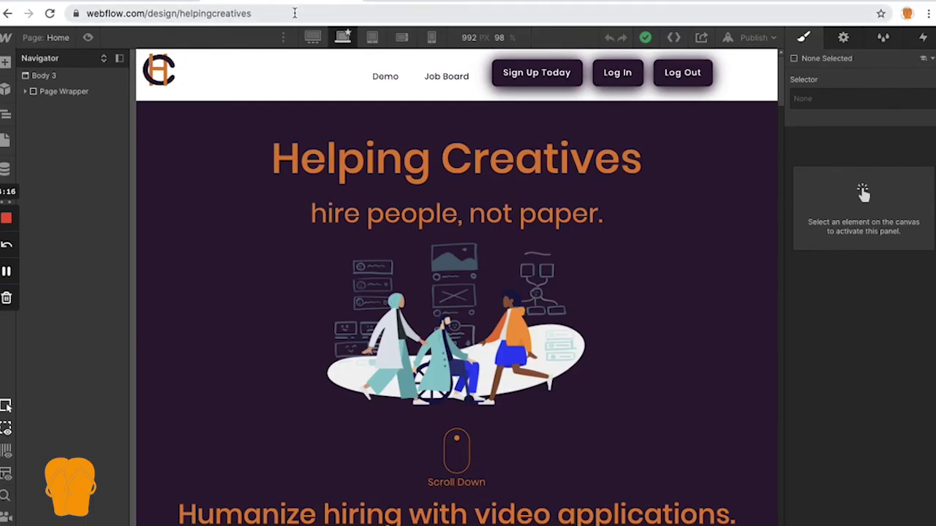